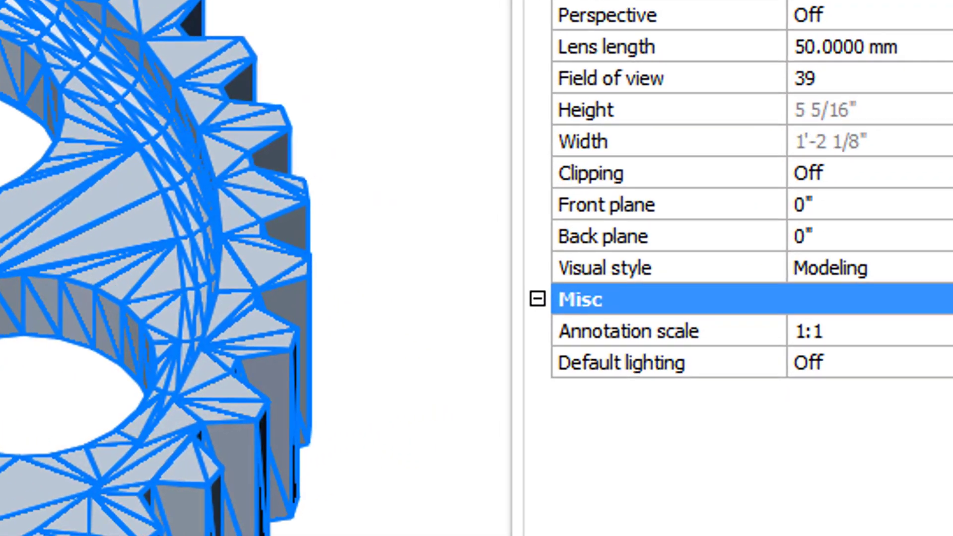
Select the gear mesh and read its 1274 vertices and 3089 faces in Properties.
left_click(251, 65)
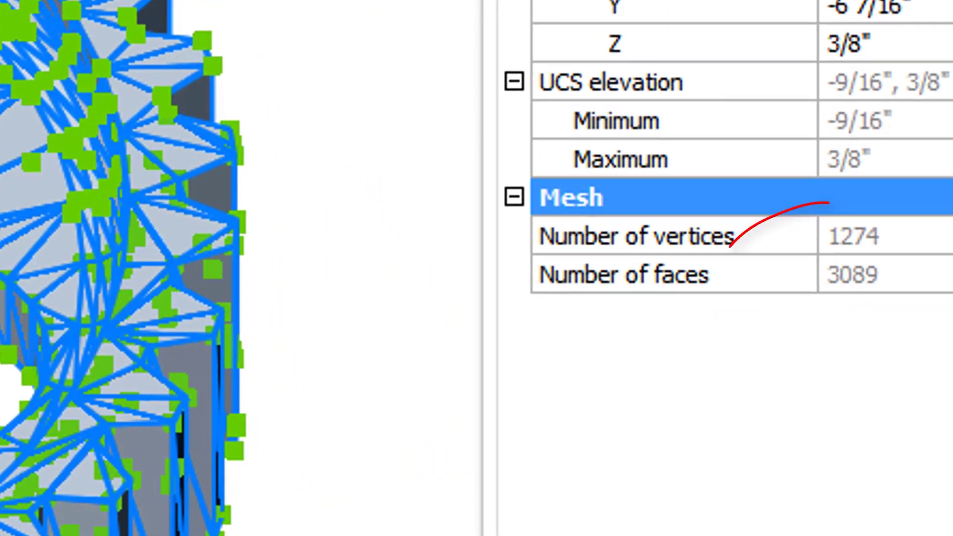
left_click(931, 274)
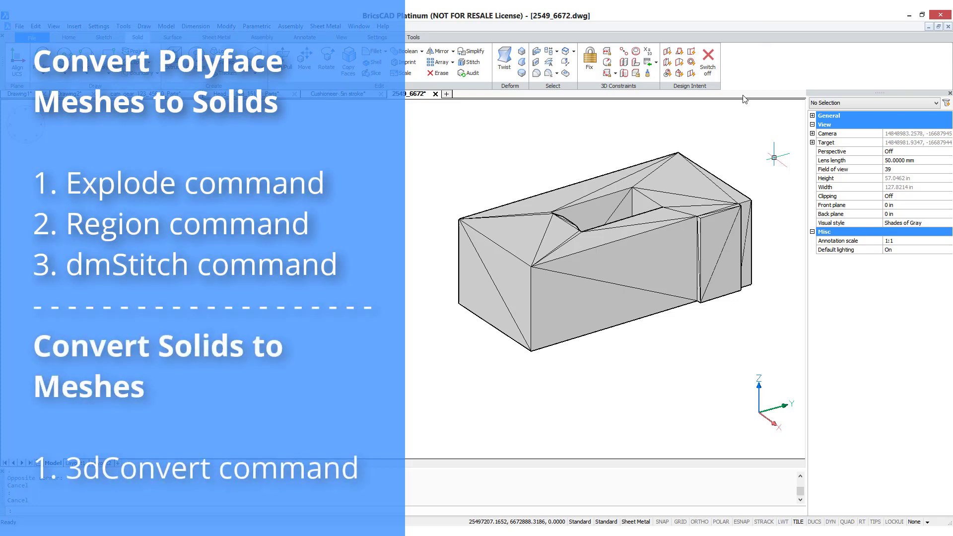
Explode the box mesh with X into individual 3D faces and spot-check one triangle.
left_click(730, 198)
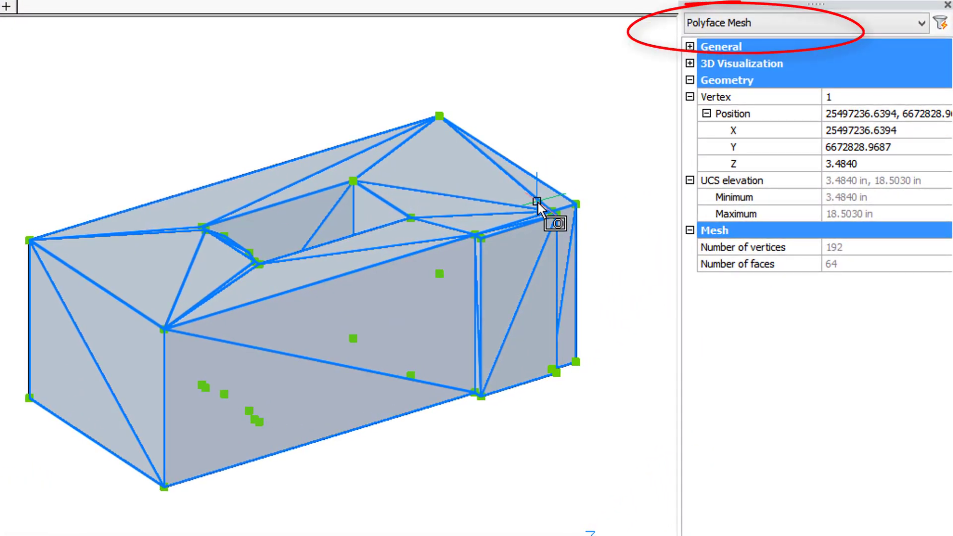
key("x")
key("Return")
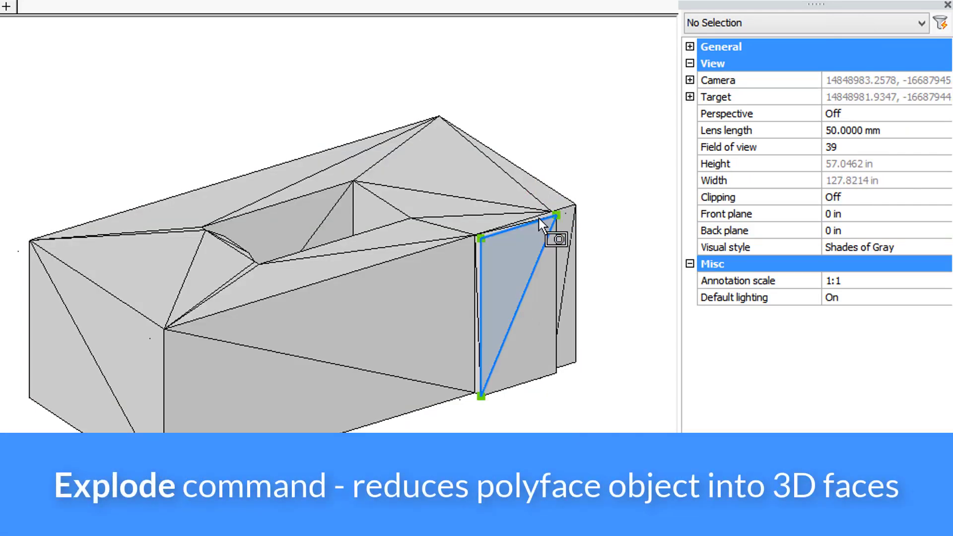
left_click(539, 220)
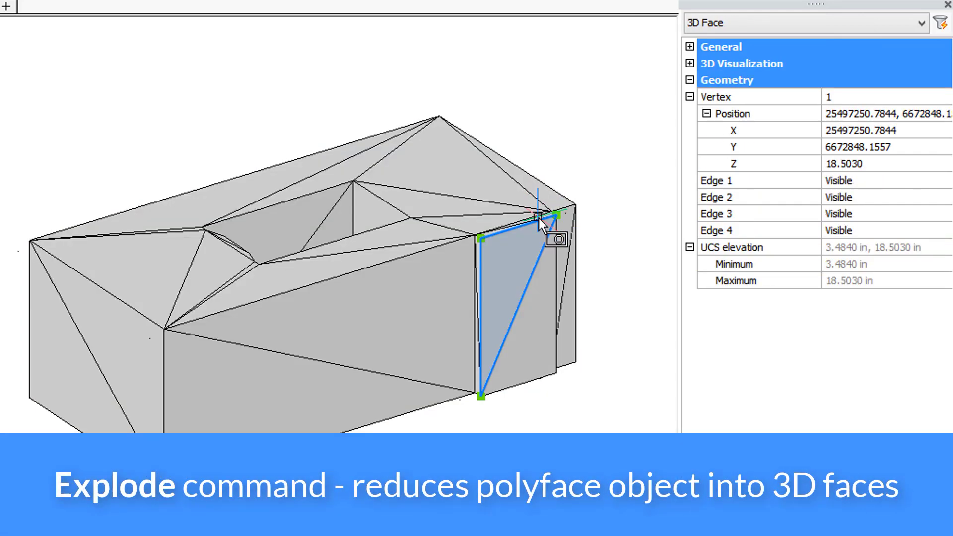
key("Escape")
Convert every 3D face in the drawing into a region, then verify one triangle.
type("region")
key("Return")
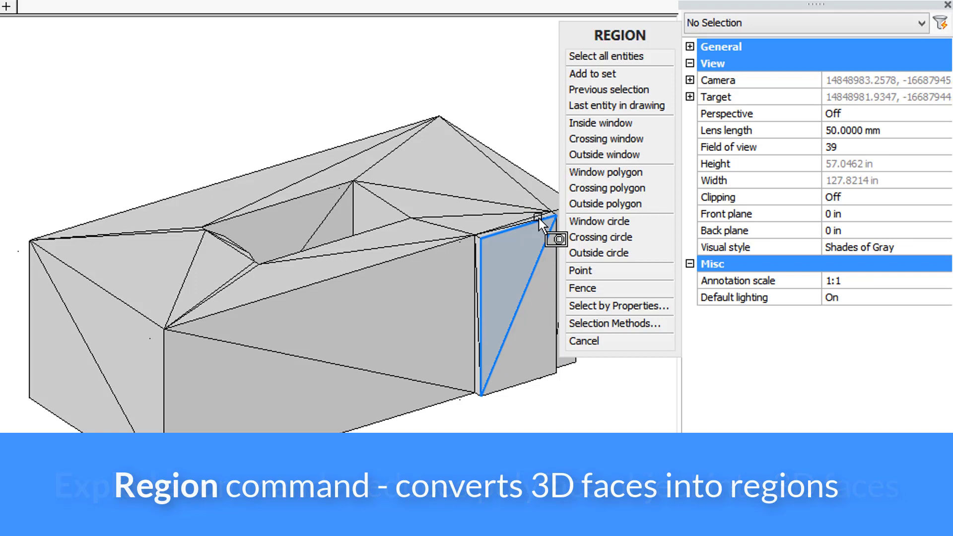
key("ctrl+a")
key("Return")
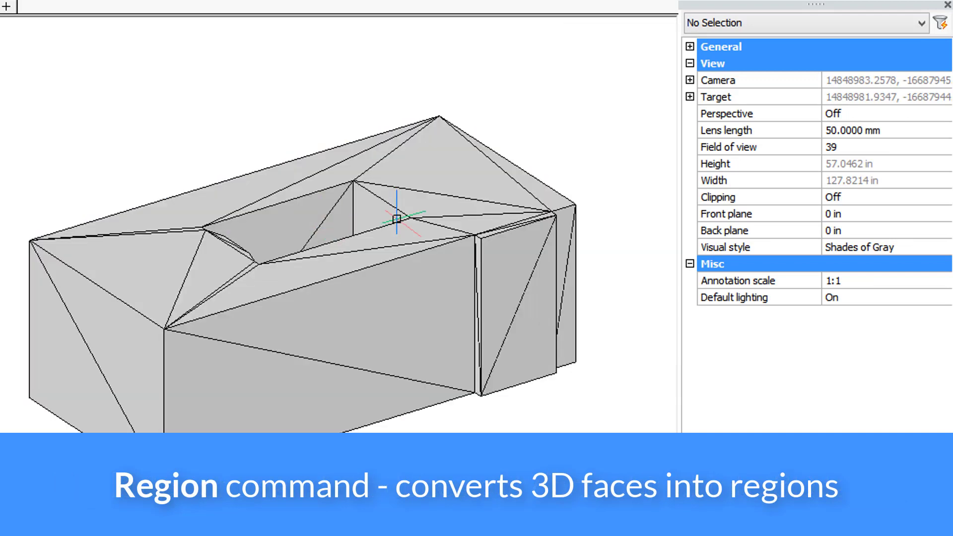
left_click(463, 217)
key("Escape")
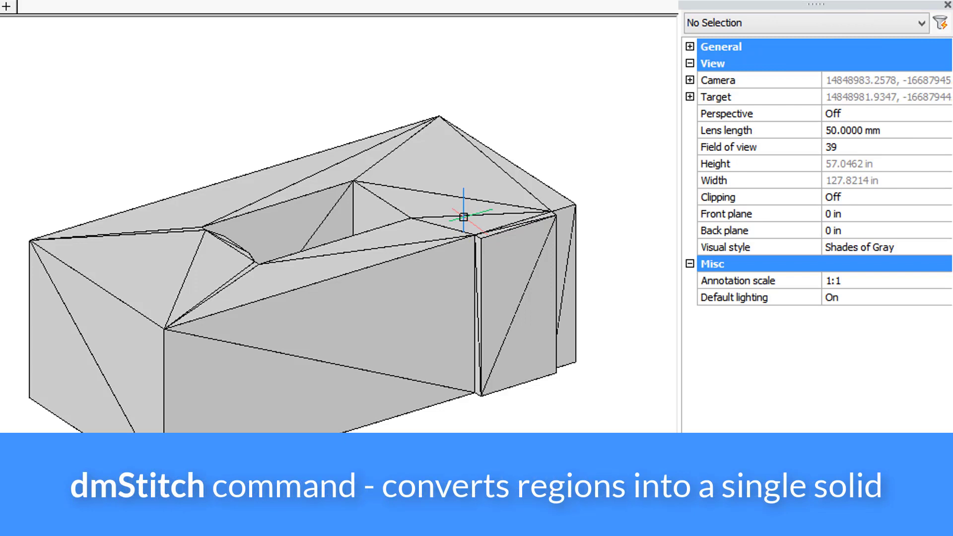
Stitch the box's regions into a solid with DMSTITCH and verify the converted box is a mesh.
type("dmstitch")
key("Return")
key("Return")
left_click(454, 190)
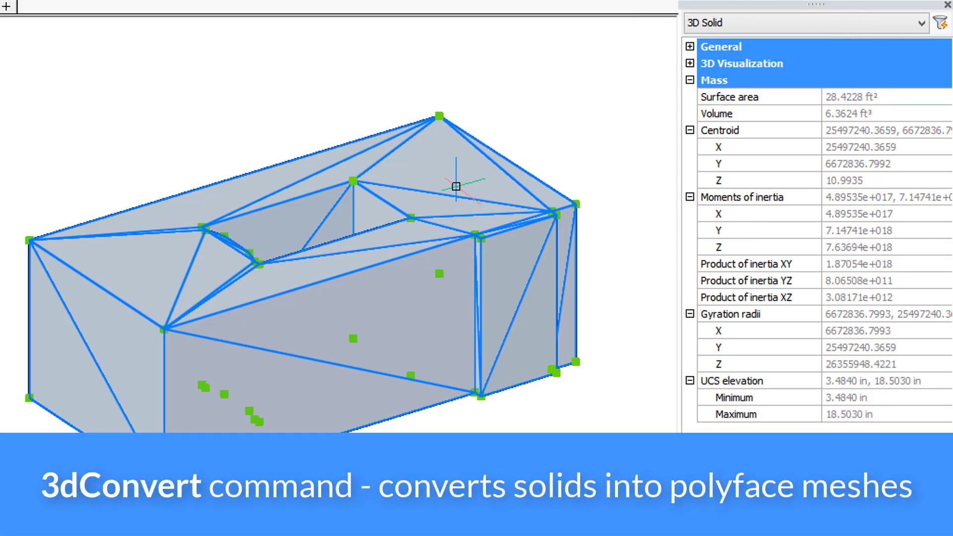
left_click(456, 193)
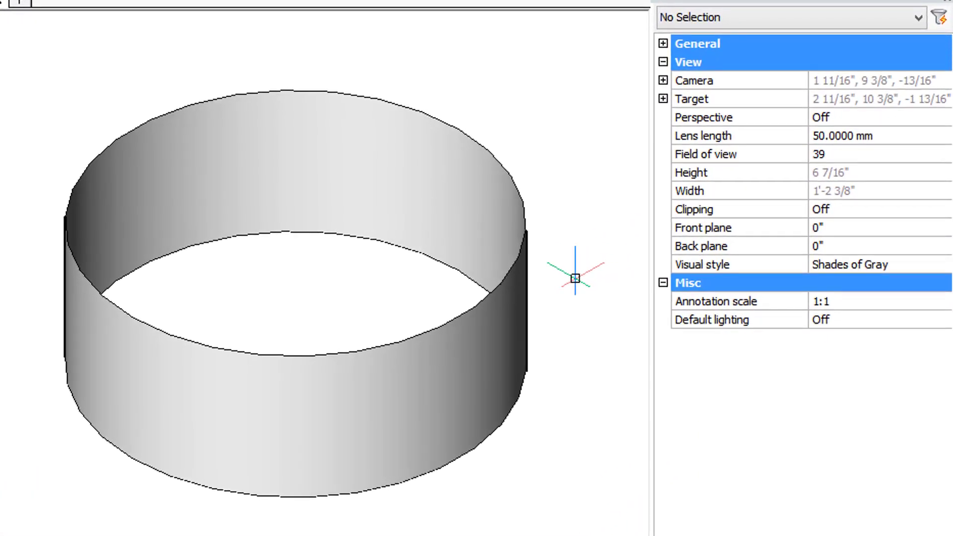
Draw a circle snapped to the top rim's centre and quadrant, and make it a region.
type("c")
key("Return")
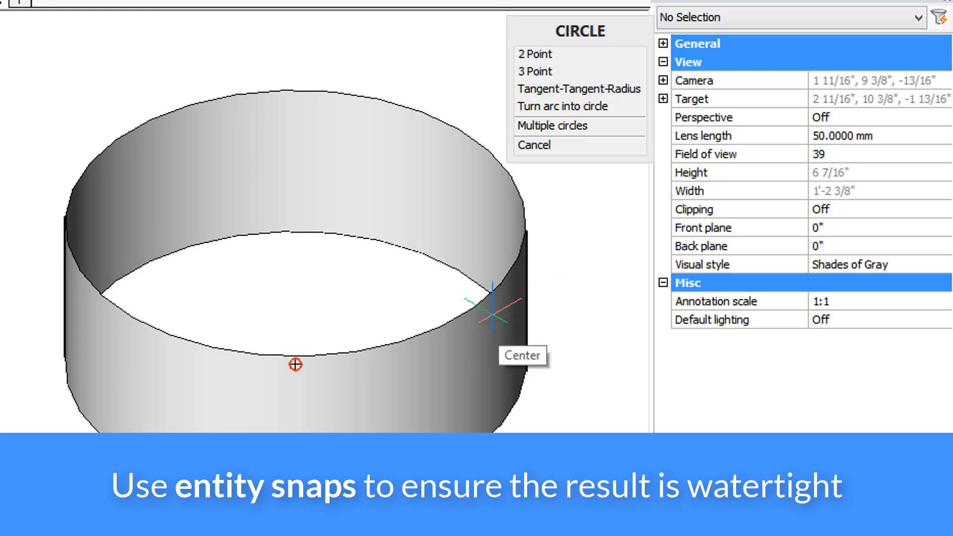
left_click(296, 222)
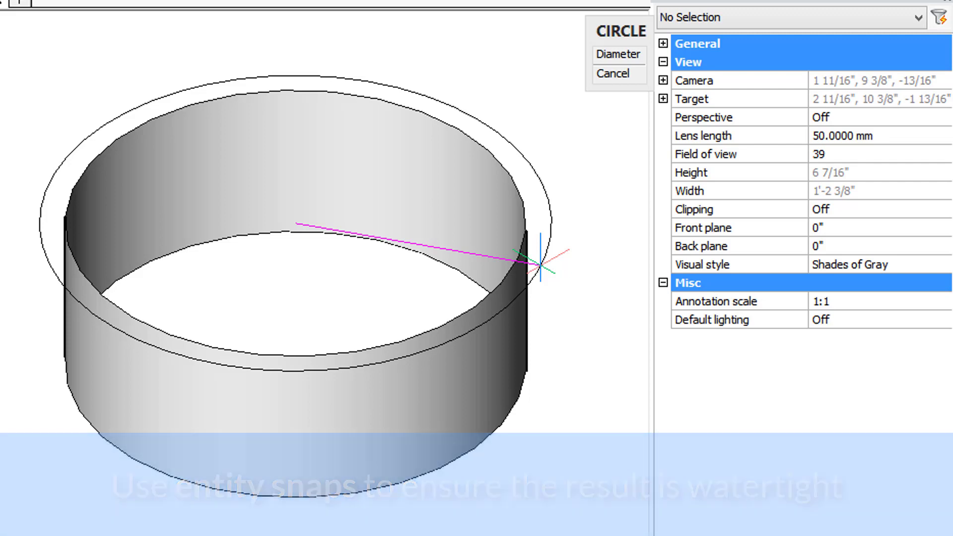
left_click(459, 130)
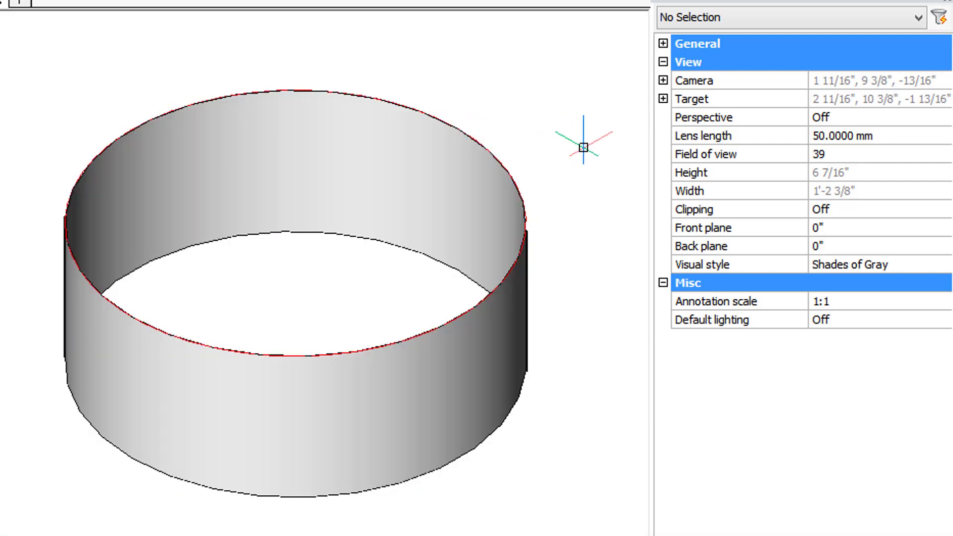
key("Return")
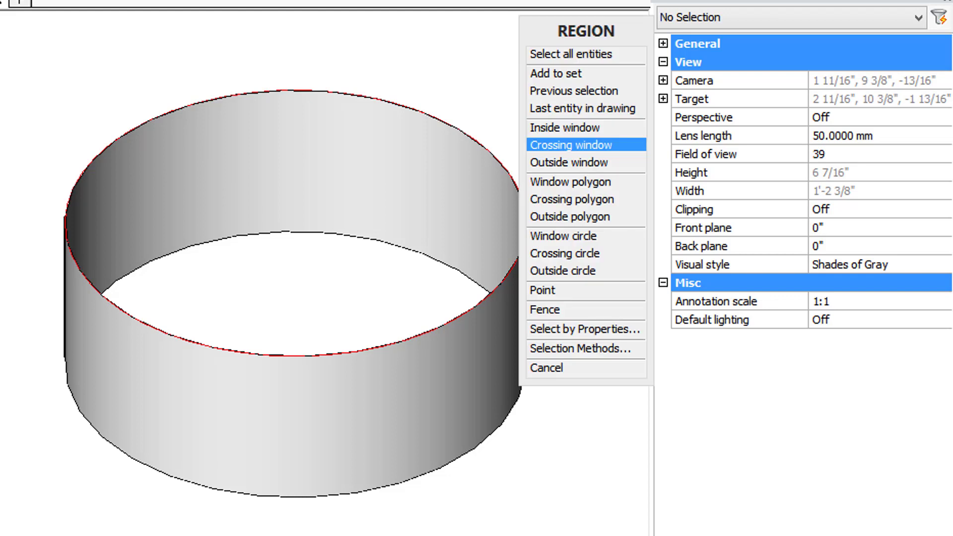
type("l")
key("Return")
key("Return")
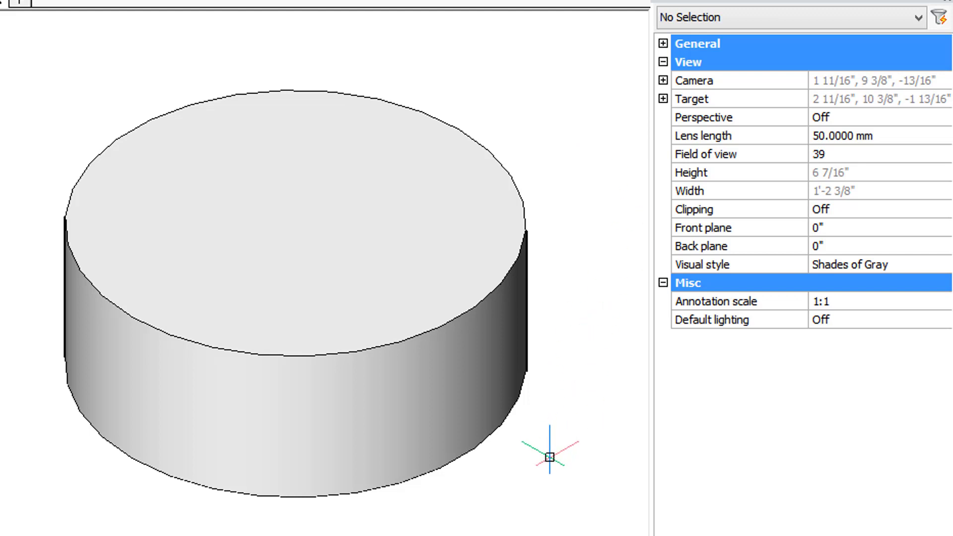
Copy the top cap region from the top rim quadrant to the bottom rim quadrant.
middle_click_drag(549, 456, 514, 429, "shift")
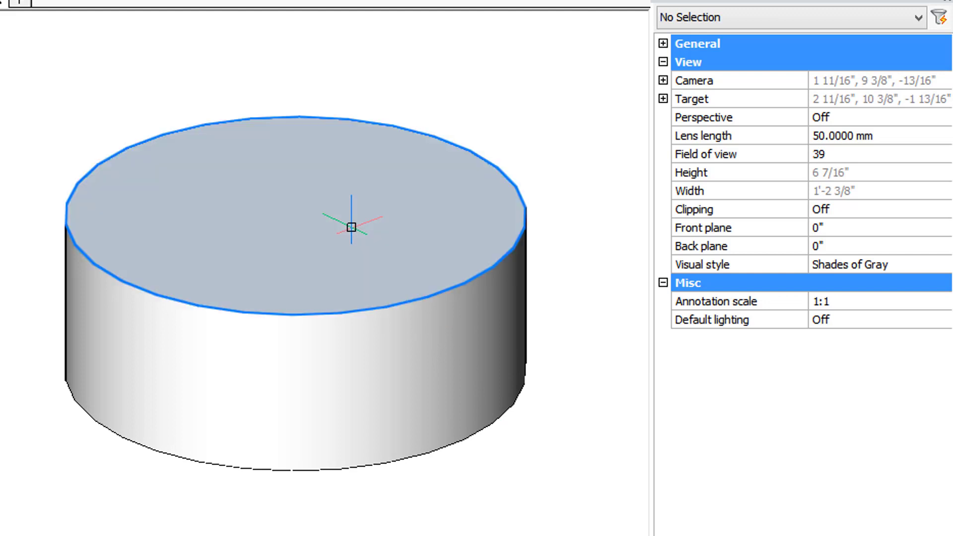
left_click(350, 227)
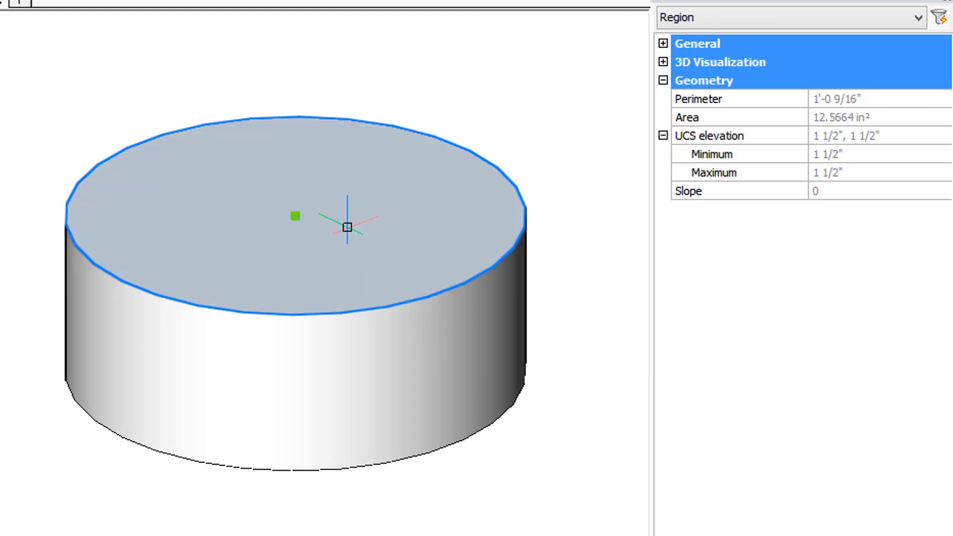
type("co")
key("Return")
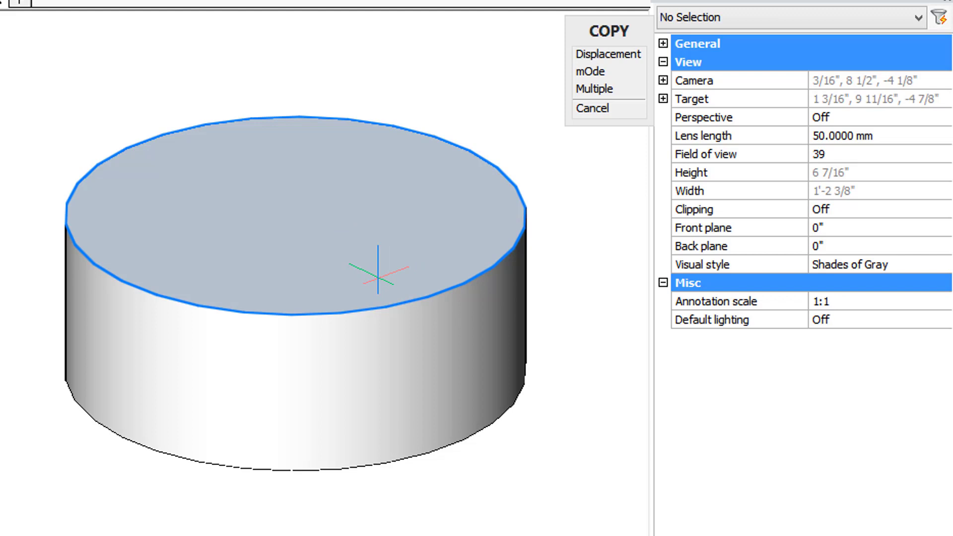
left_click(448, 292)
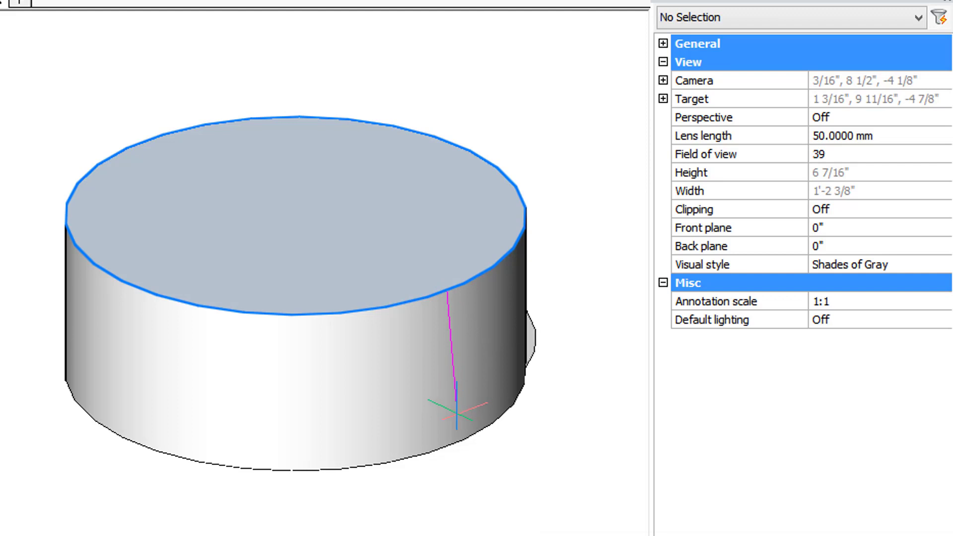
left_click(443, 445)
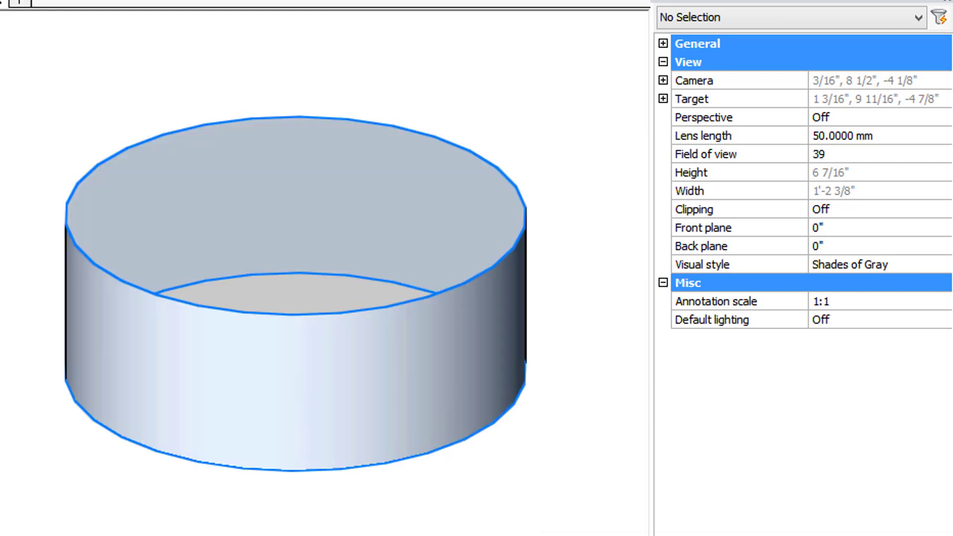
Zoom in and inspect the cylinder wall and both capped ends.
scroll(482, 442, "up", 3)
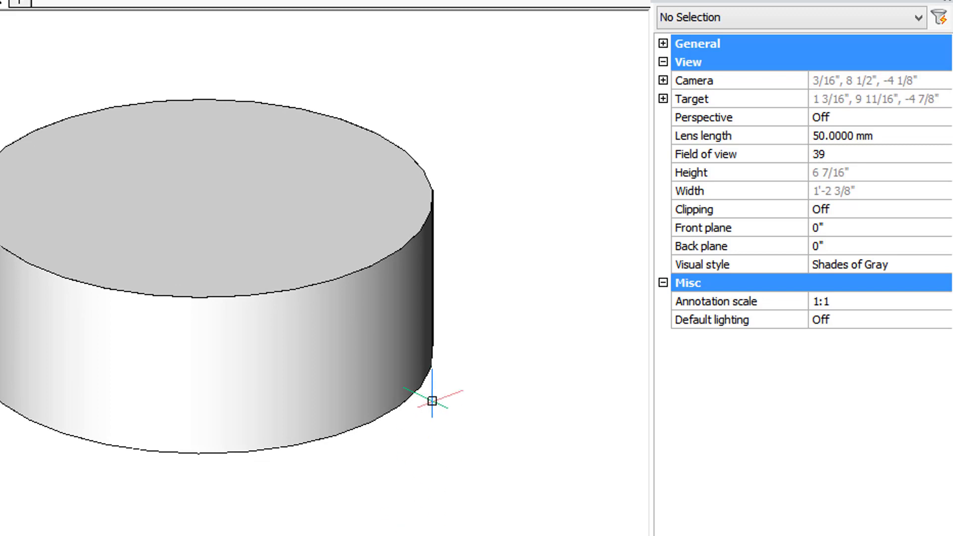
left_click(397, 317)
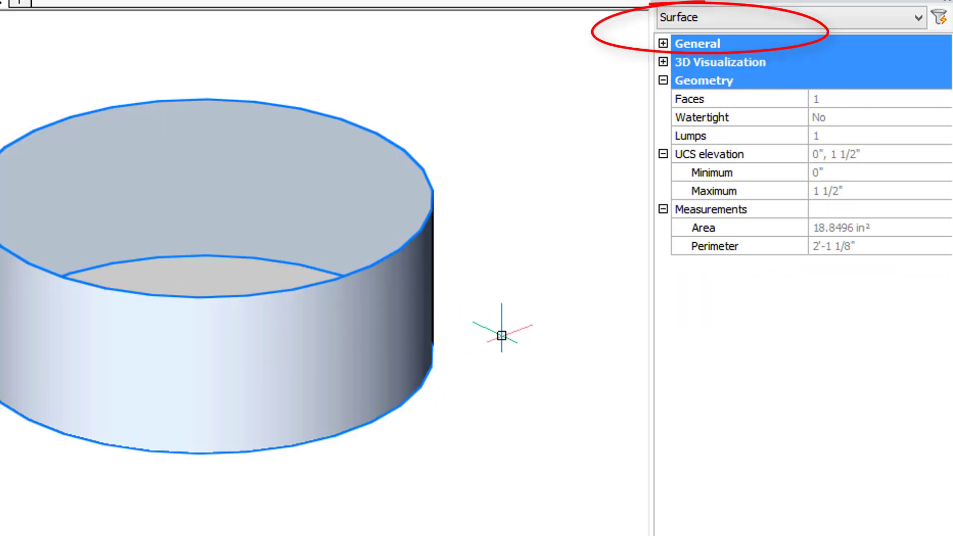
mouse_move(501, 335)
middle_mouse_down("shift")
mouse_move(502, 195)
mouse_move(491, 332)
middle_mouse_up("shift")
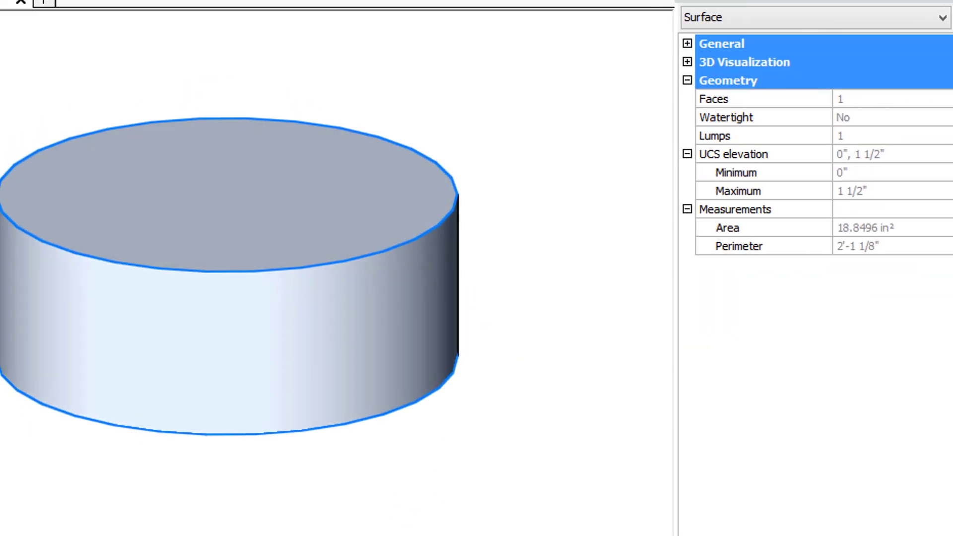
Stitch the cylinder wall and both cap regions into one solid and confirm it's a 3D Solid.
key("Escape")
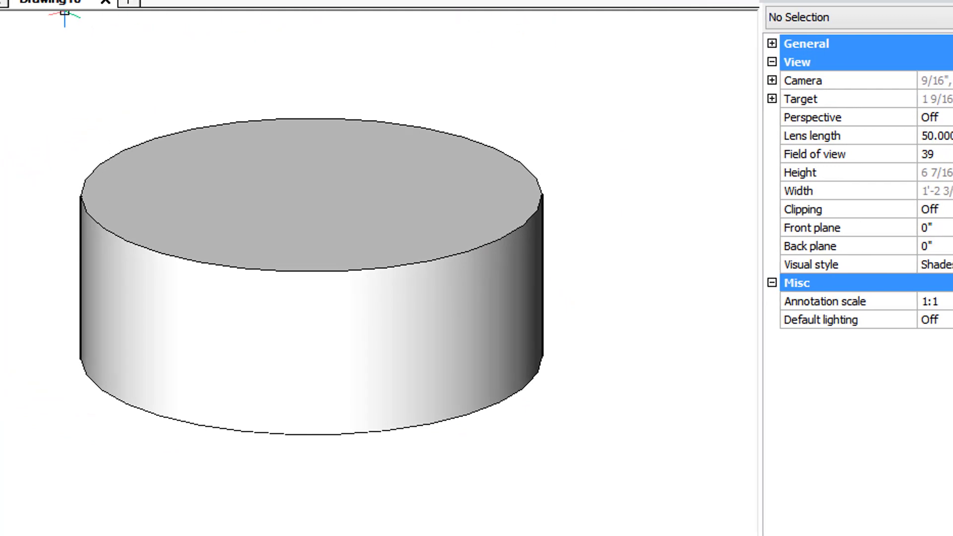
key("Return")
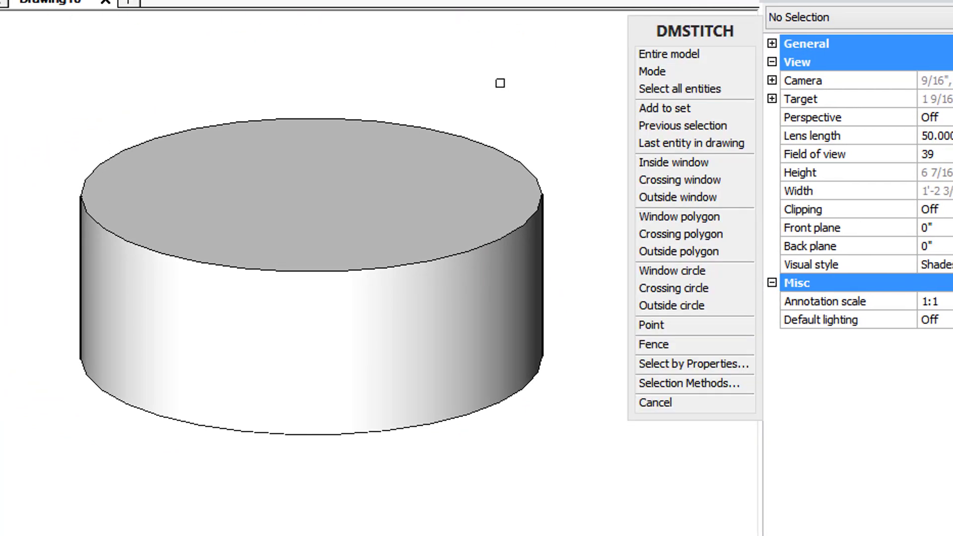
left_click(521, 182)
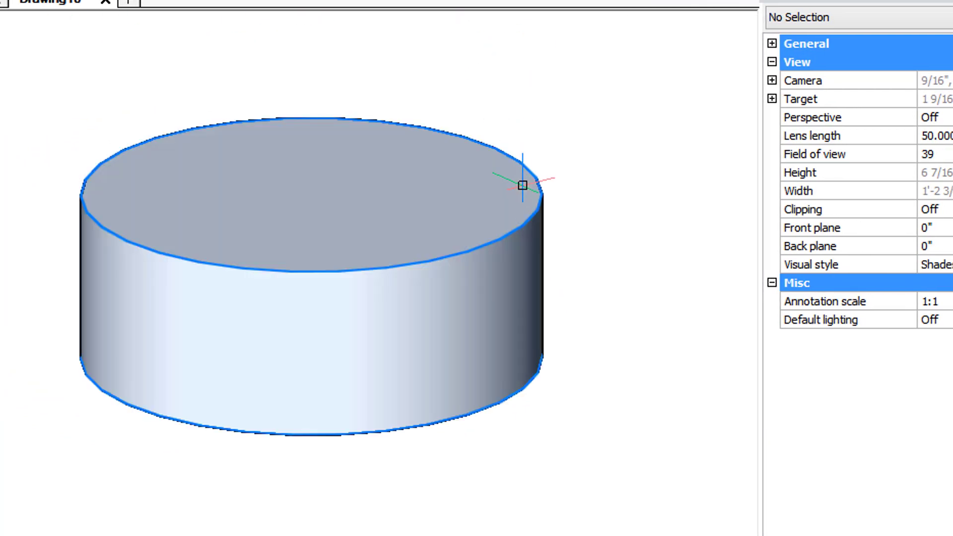
left_click(529, 197)
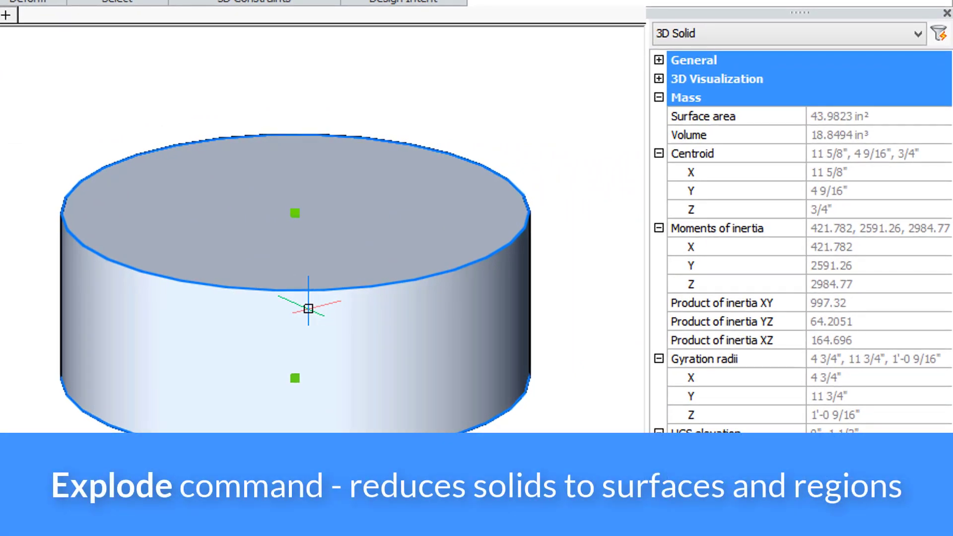
Explode the cylinder solid, confirming the wall is a surface and the top cap a region.
type("x")
key("Return")
left_click(310, 320)
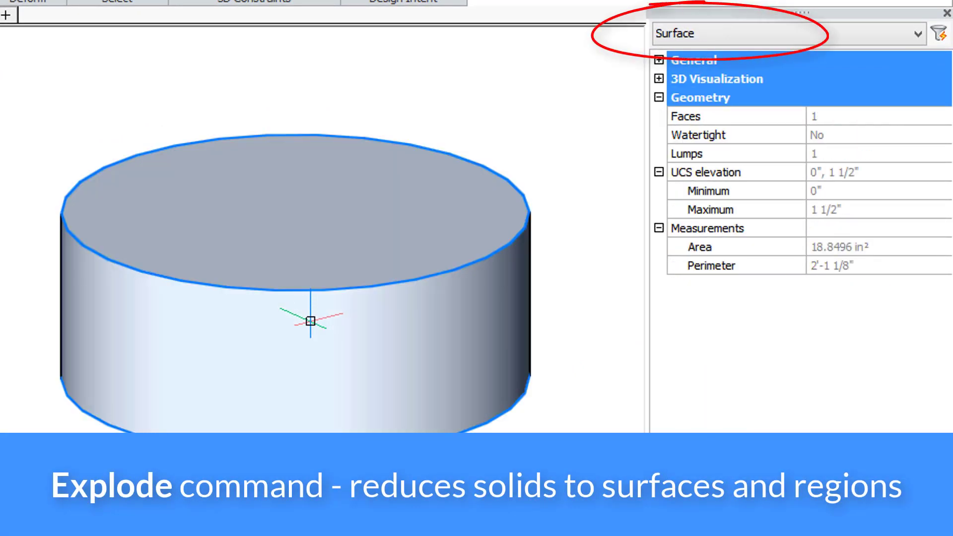
key("Escape")
left_click(319, 269)
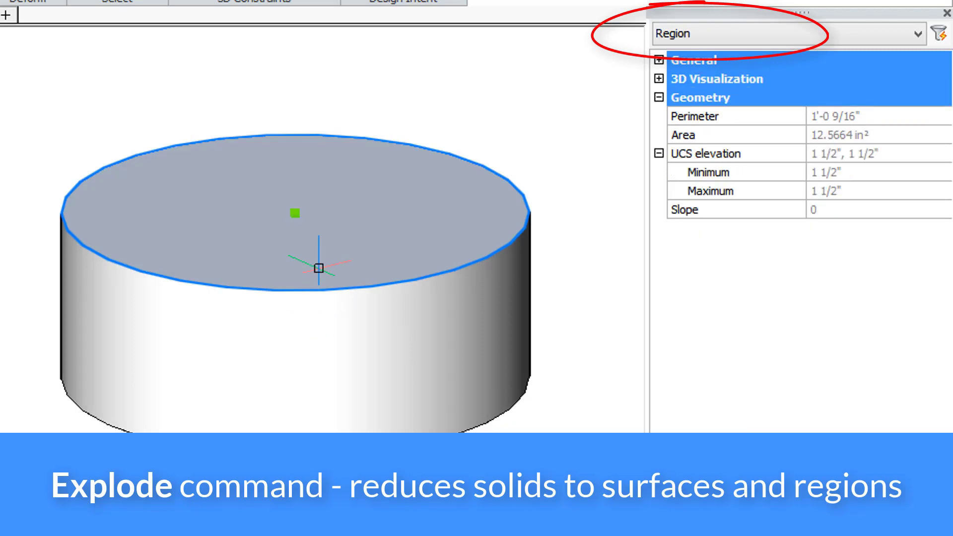
left_click(295, 213)
right_click(295, 213)
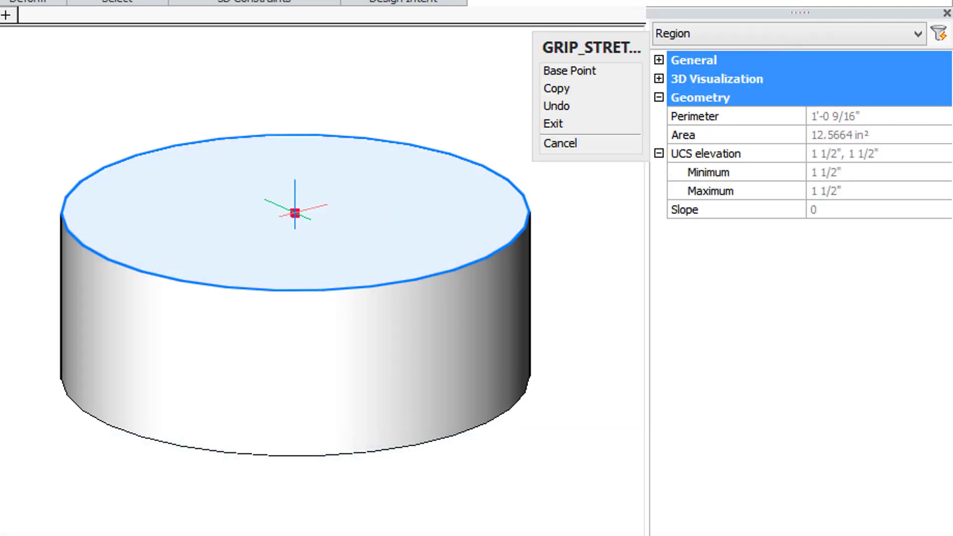